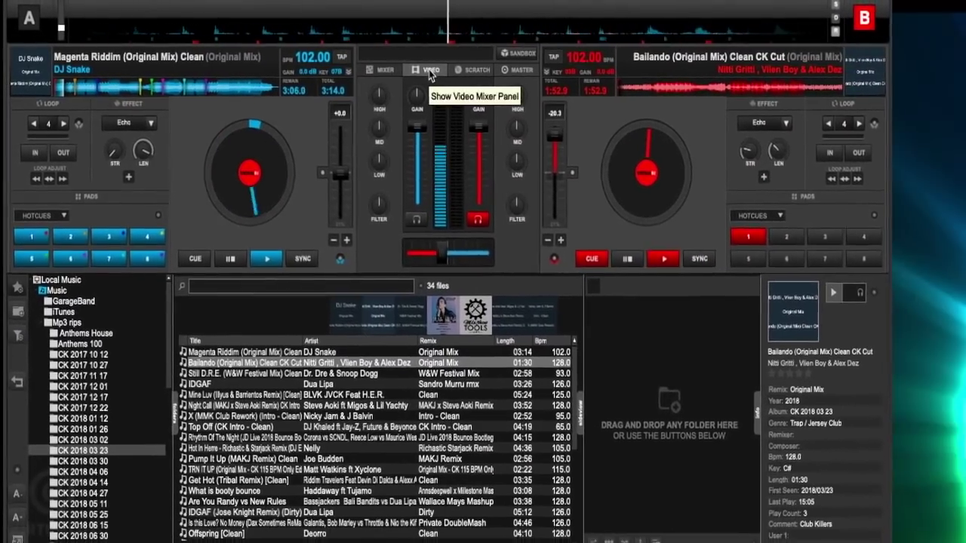
# Switch the video visual to shaders, trying Voxel Corridor and Vinyl Visualizer before settling on Disco 2000
pyautogui.click(431, 70)
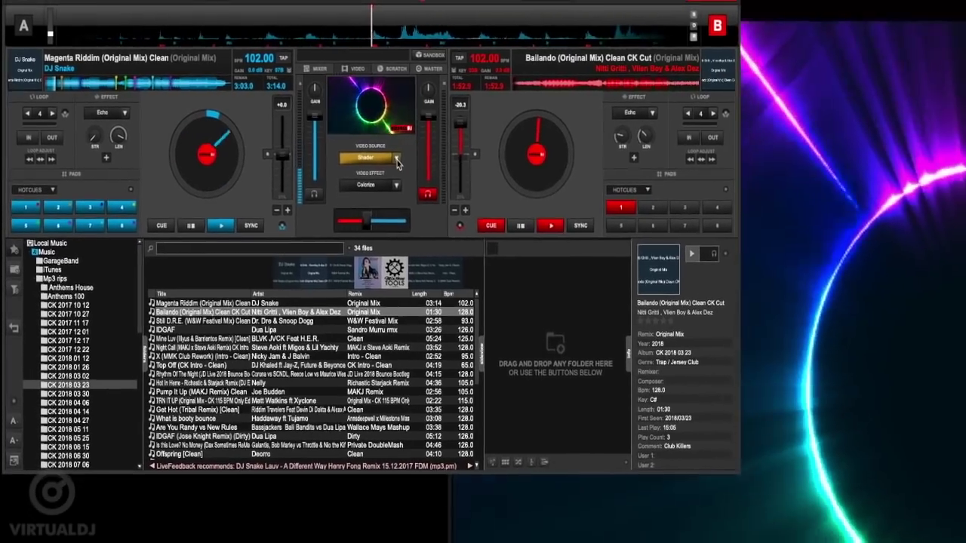
pyautogui.click(423, 164)
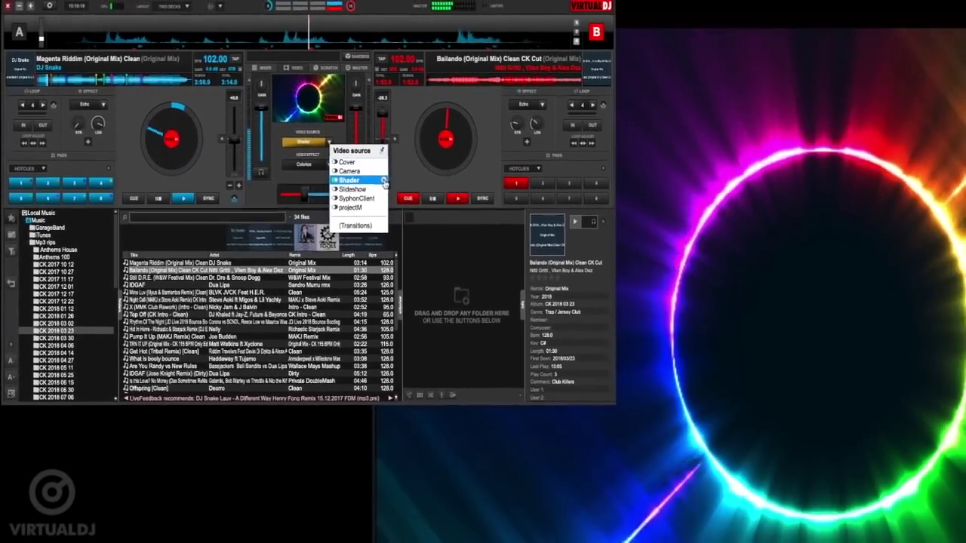
pyautogui.click(384, 183)
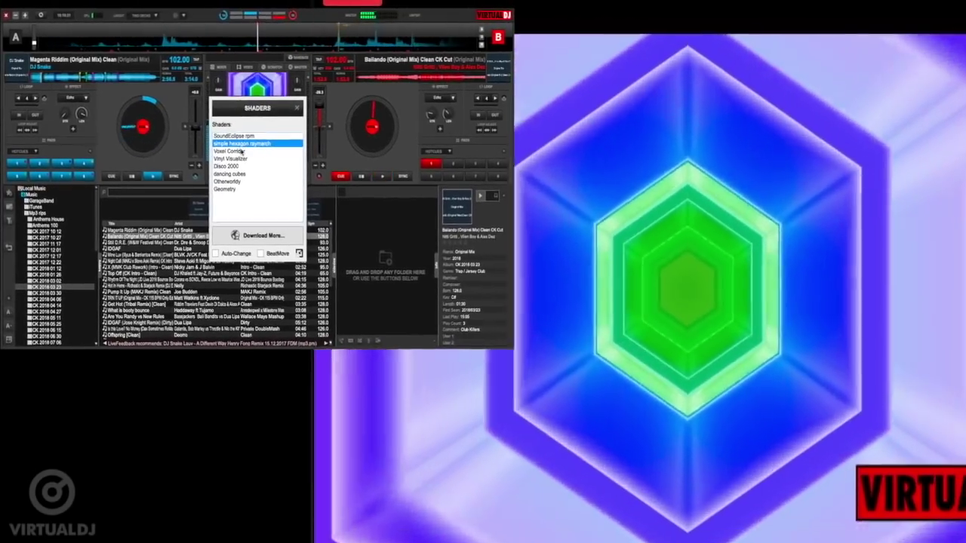
pyautogui.click(253, 155)
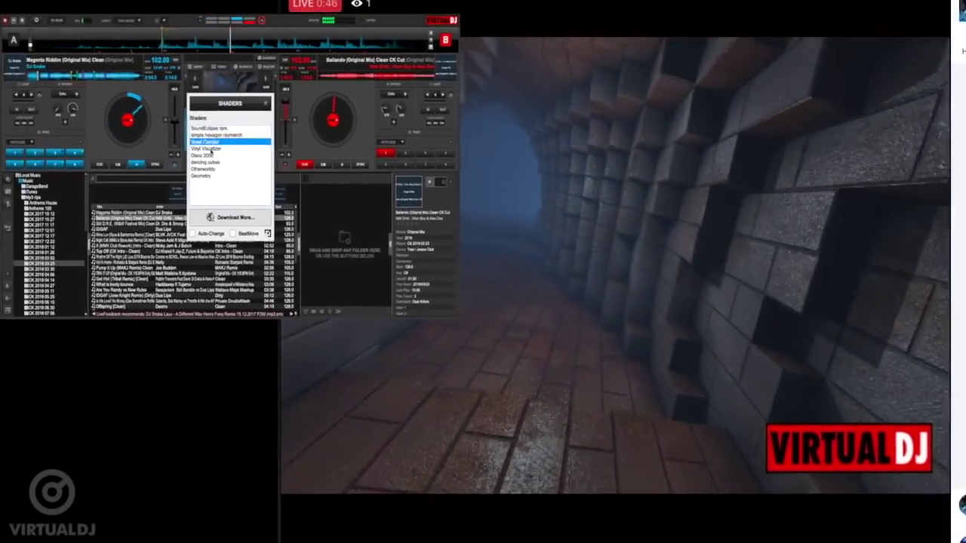
pyautogui.click(223, 154)
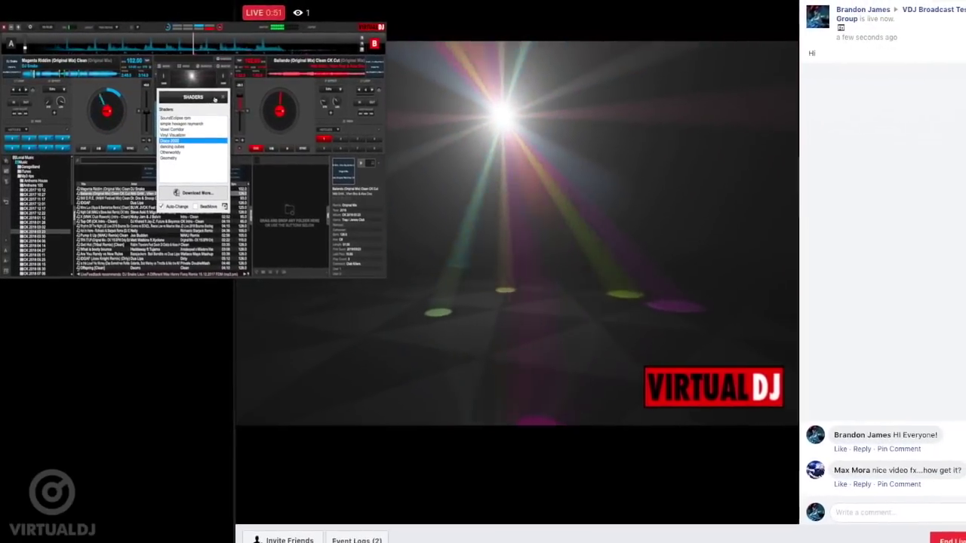
pyautogui.click(225, 98)
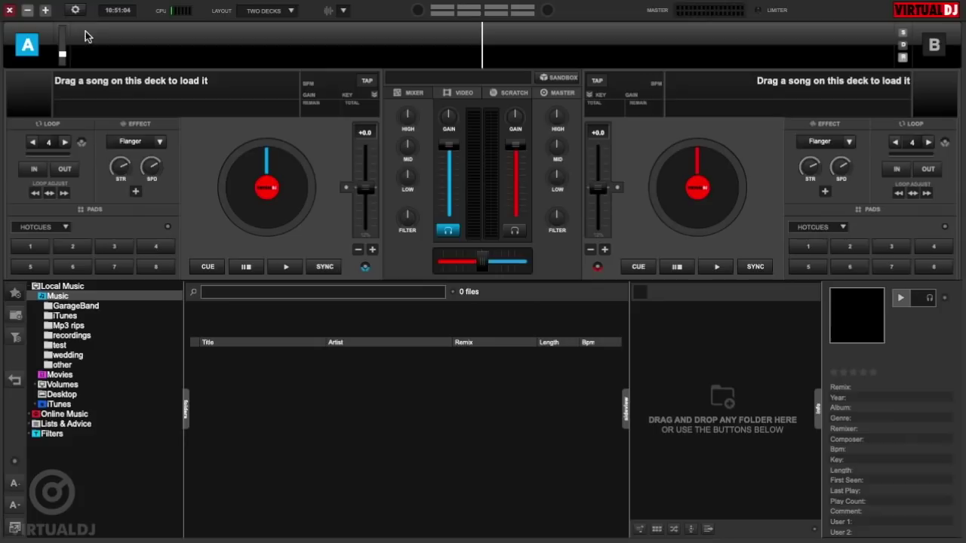
# In Broadcast settings, select Video streaming and keep Facebook as the streaming destination
pyautogui.click(74, 11)
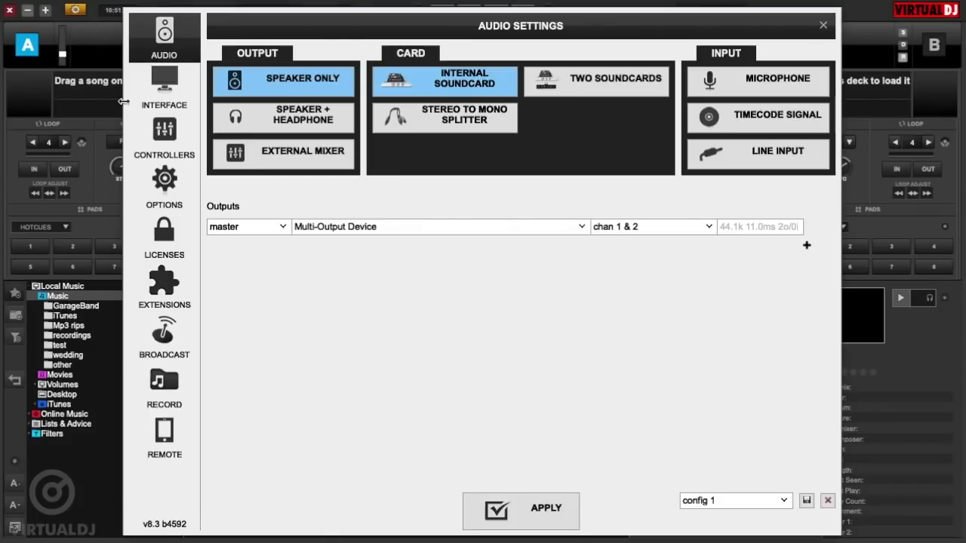
pyautogui.click(164, 336)
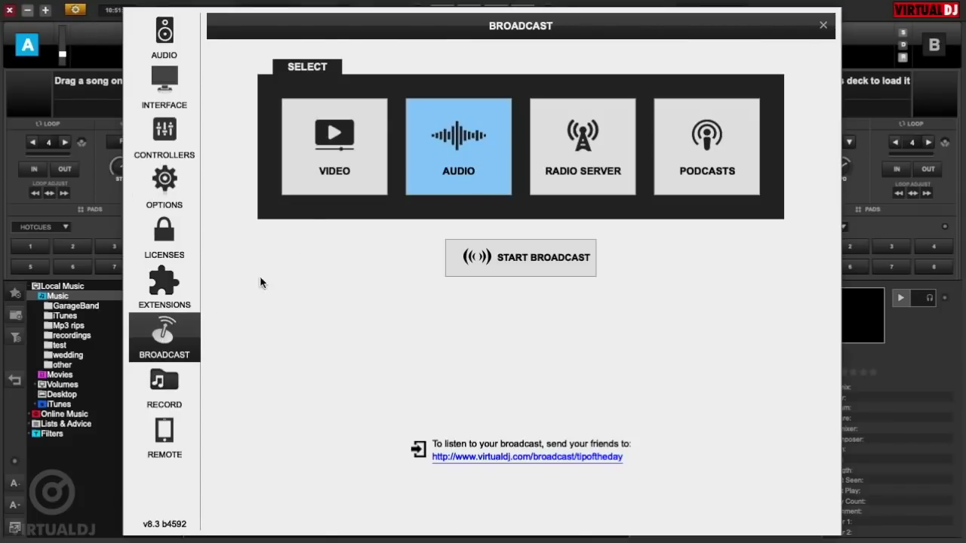
pyautogui.click(332, 148)
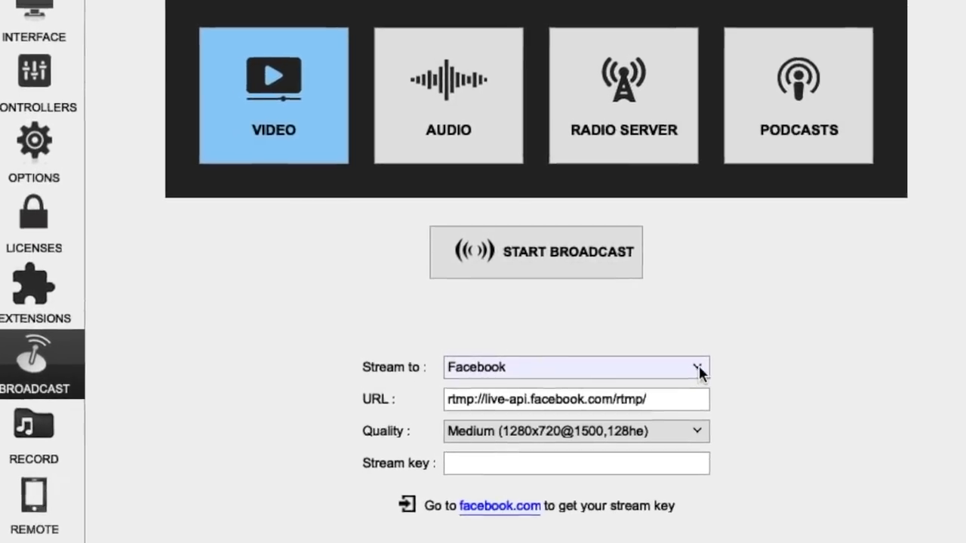
pyautogui.click(691, 364)
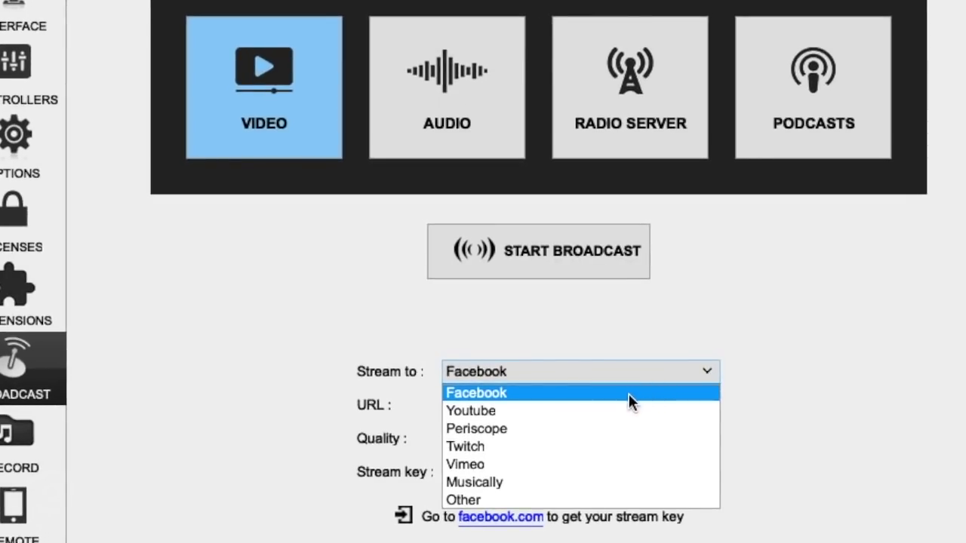
pyautogui.click(621, 393)
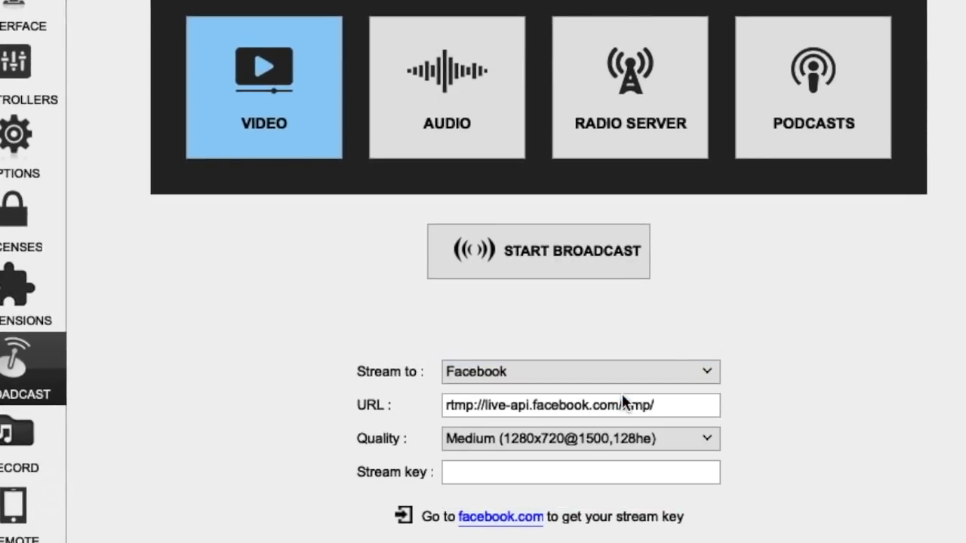
# Open Facebook's live streaming page from the stream key link and start a new live stream
pyautogui.click(501, 517)
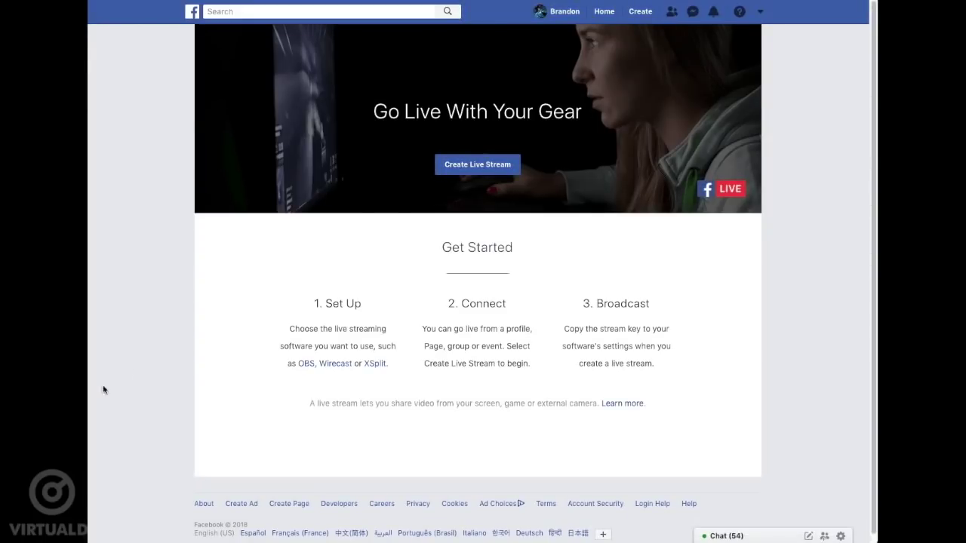
pyautogui.click(475, 166)
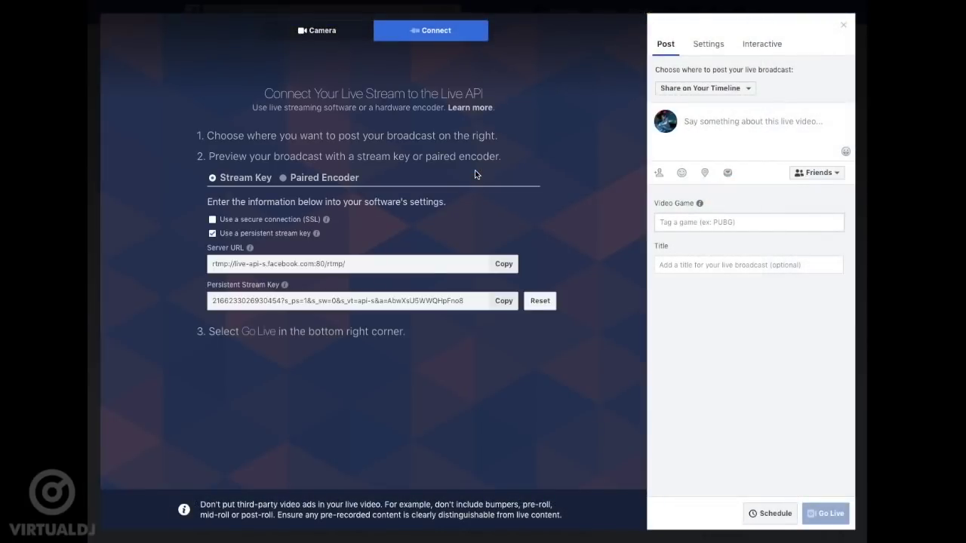
# Set the live broadcast to post in the VDJ Broadcast Test Group after browsing the settings and polls options
pyautogui.click(709, 44)
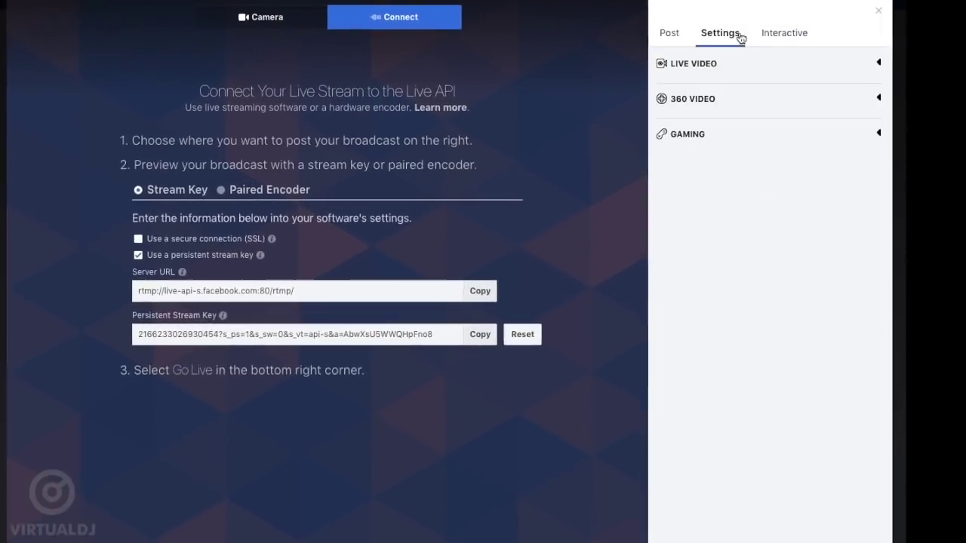
pyautogui.click(764, 45)
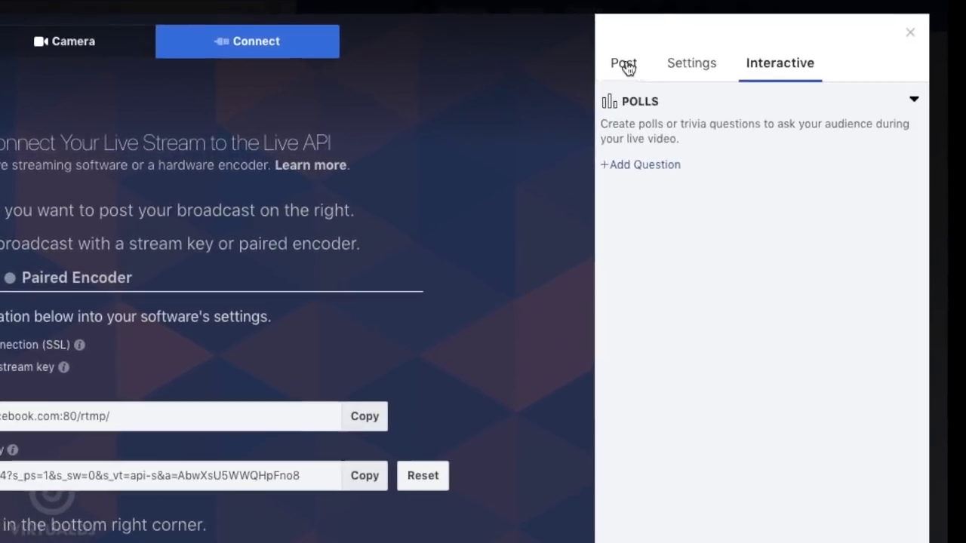
pyautogui.click(635, 60)
pyautogui.click(768, 132)
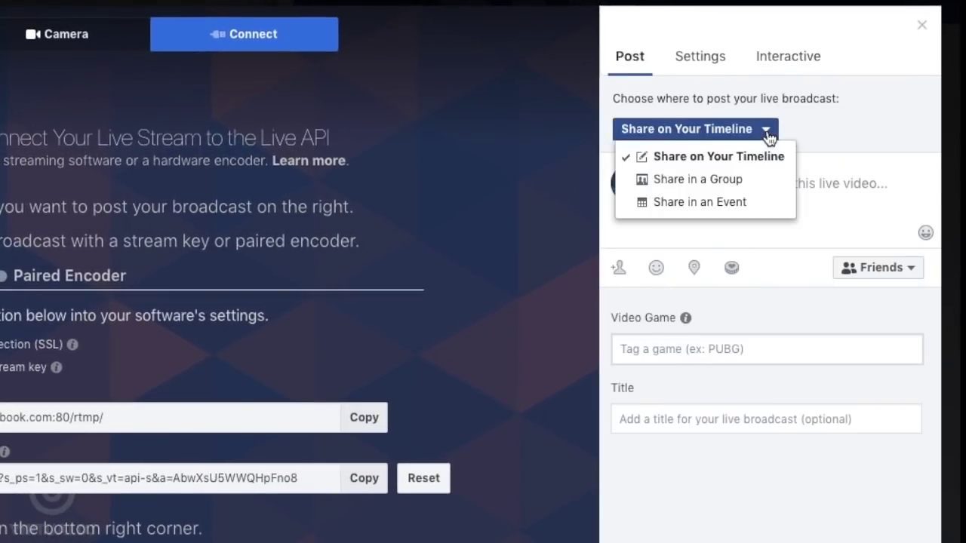
pyautogui.click(749, 187)
pyautogui.write('VDJ')
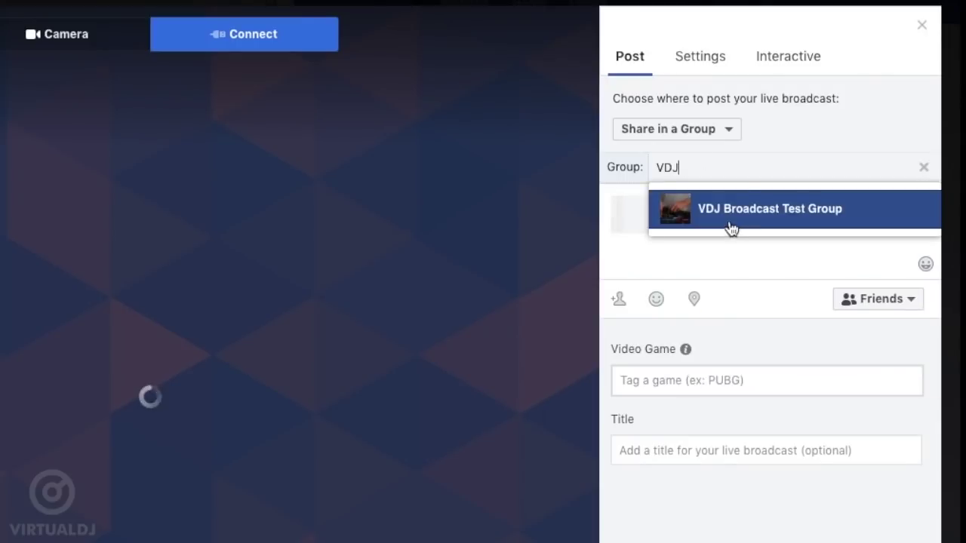
pyautogui.click(725, 217)
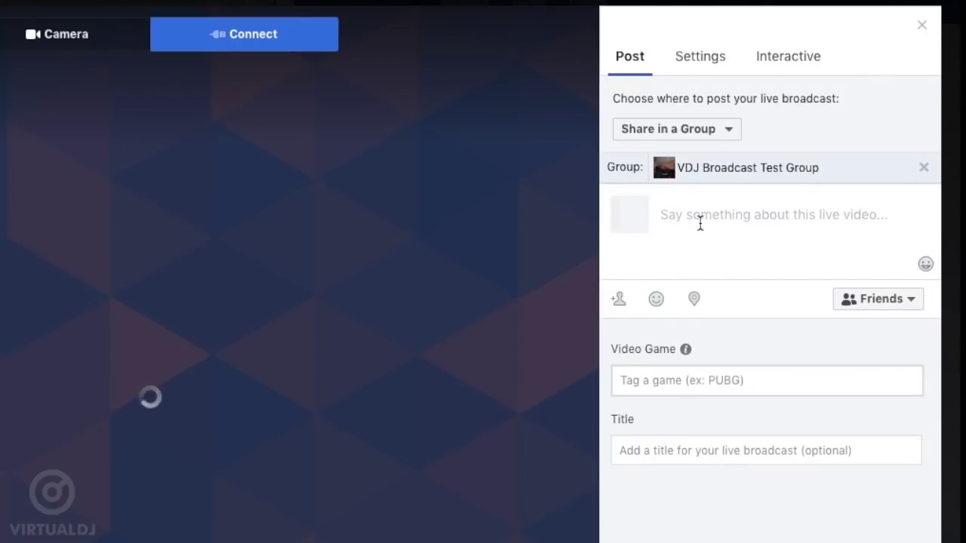
# Give the broadcast the description 'Hi .' and the title 'My Video Mix'
pyautogui.click(700, 222)
pyautogui.write('Hi .')
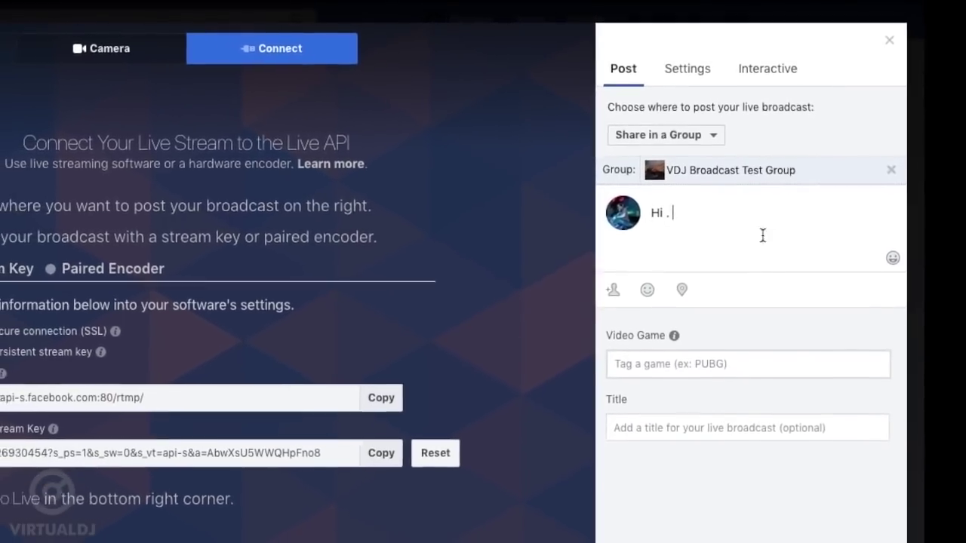
pyautogui.click(661, 426)
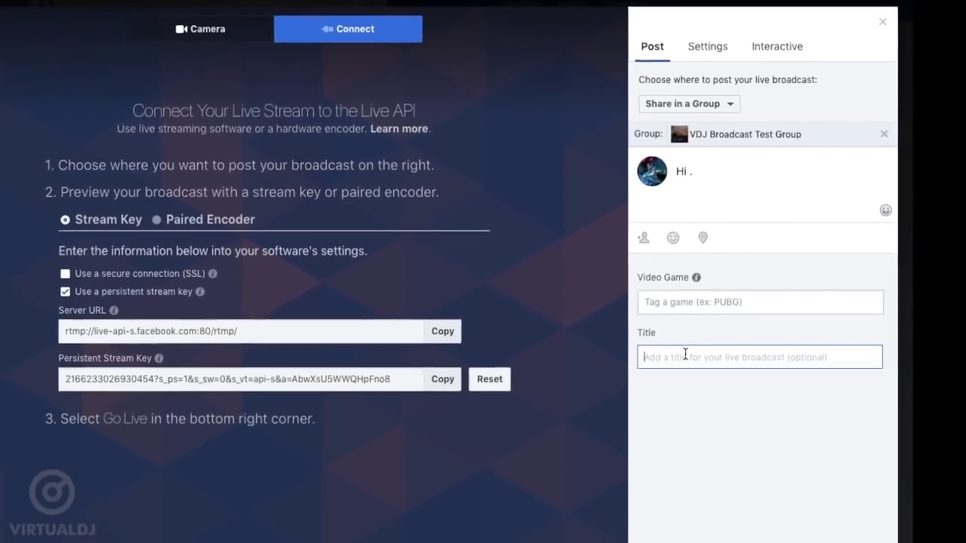
pyautogui.write('My Video Mix')
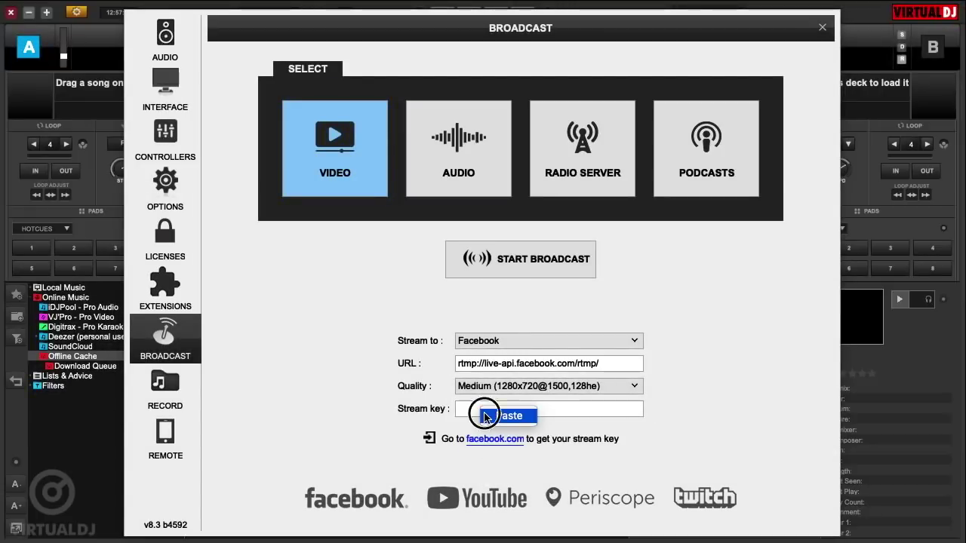
# Start broadcasting VirtualDJ's video stream to Facebook using the pasted stream key
pyautogui.click(522, 258)
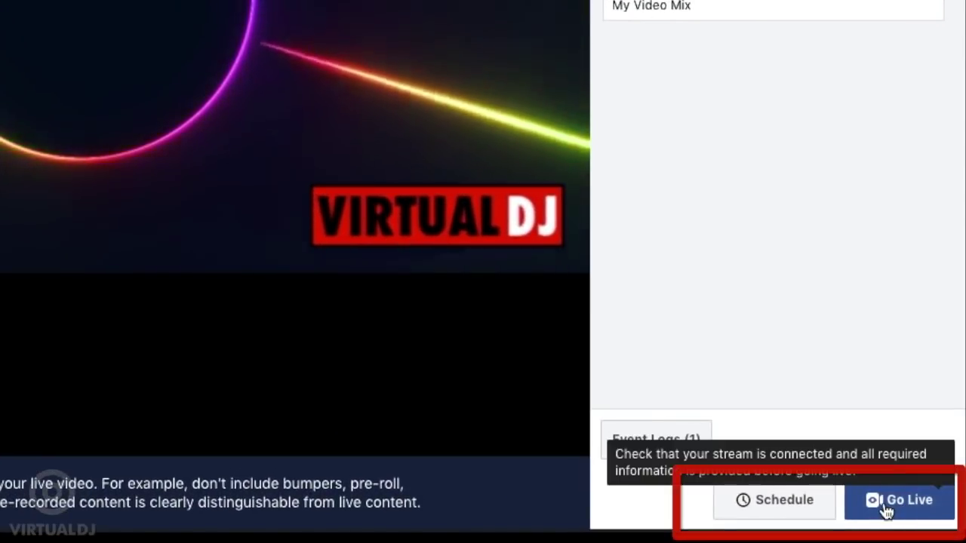
# Take the My Video Mix broadcast live in the VDJ Broadcast Test Group
pyautogui.click(888, 512)
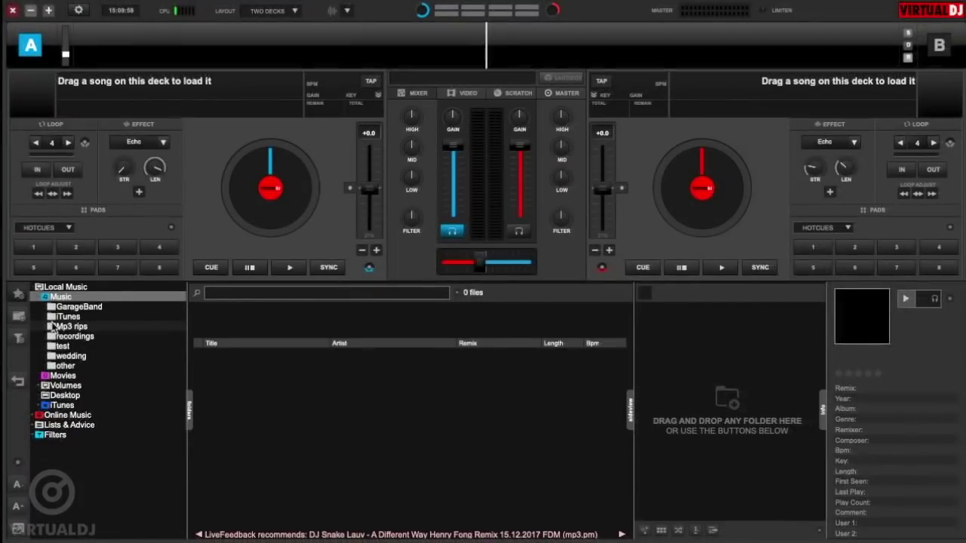
# From Mp3 rips > CK 2018 03 23, load Magenta Riddim onto deck A and Bailando onto deck B
pyautogui.click(53, 327)
pyautogui.click(87, 445)
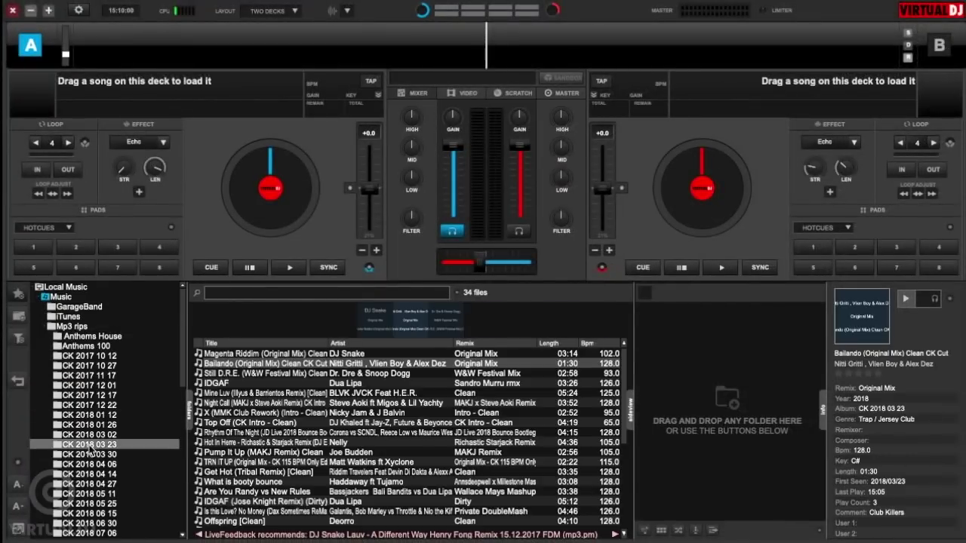
pyautogui.moveTo(225, 356); pyautogui.dragTo(204, 115)
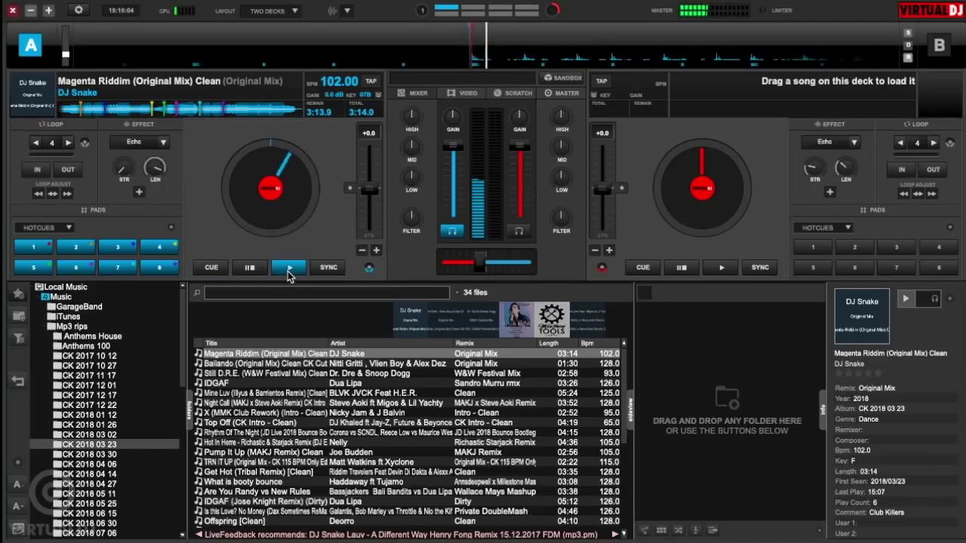
pyautogui.moveTo(285, 365); pyautogui.dragTo(741, 134)
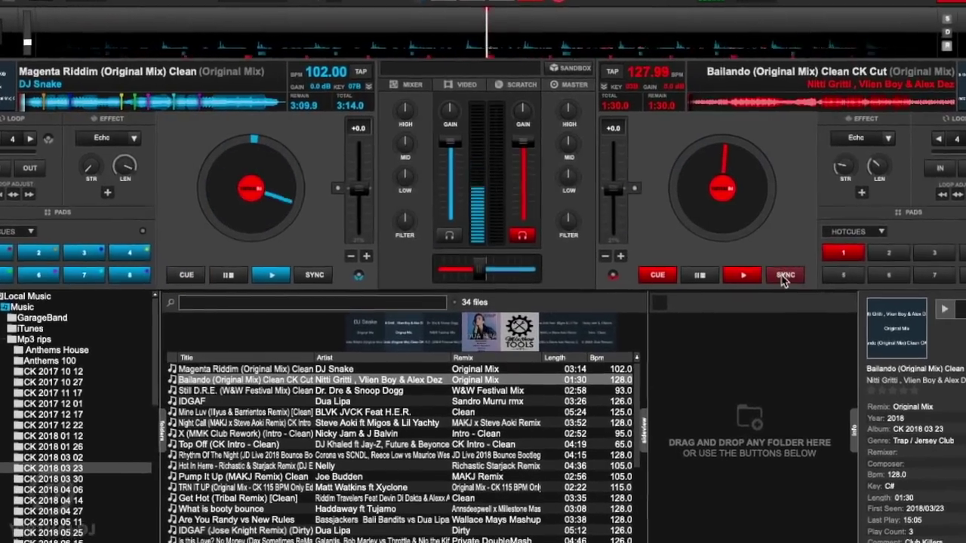
# Sync deck B to 102 BPM, try hexagon raymarch, Voxel Corridor and Vinyl Visualizer, then enable Auto-Change
pyautogui.click(760, 267)
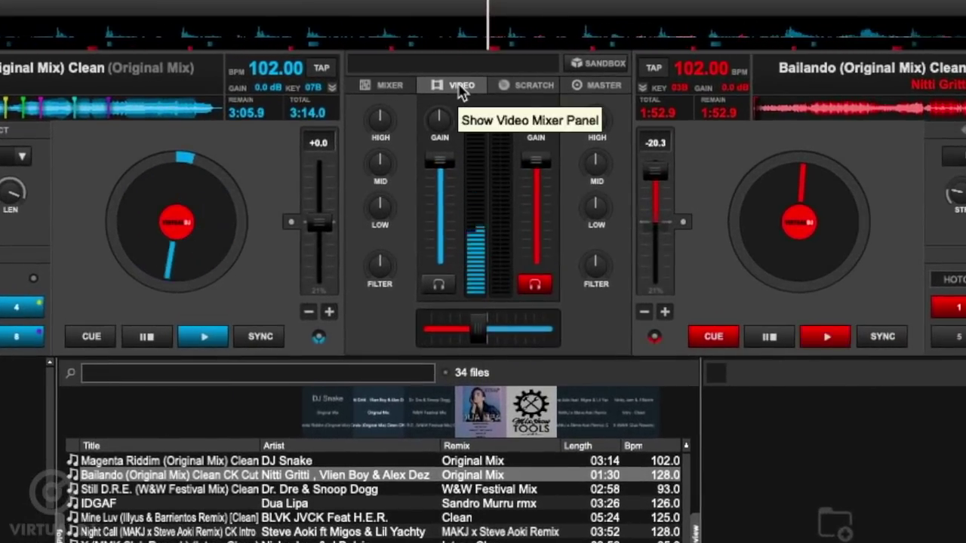
pyautogui.click(461, 88)
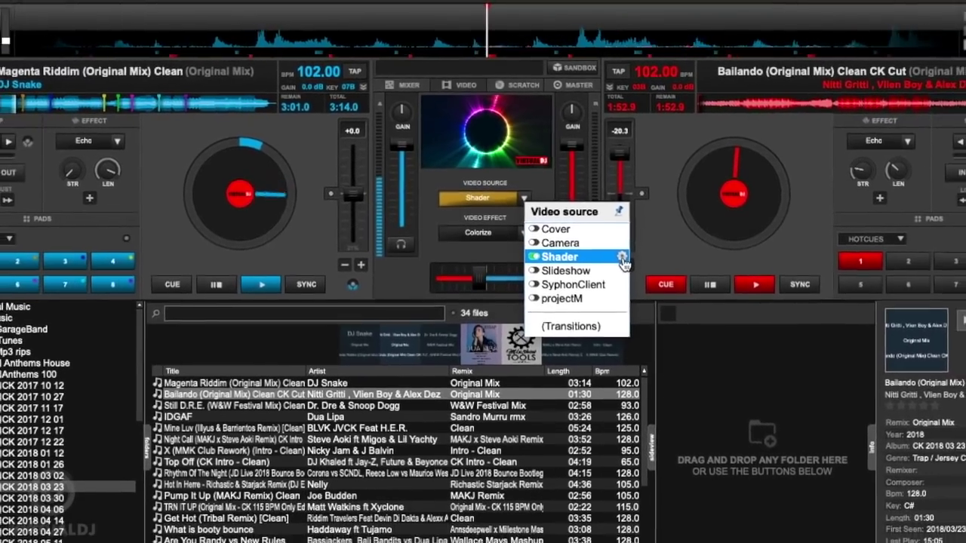
pyautogui.click(622, 257)
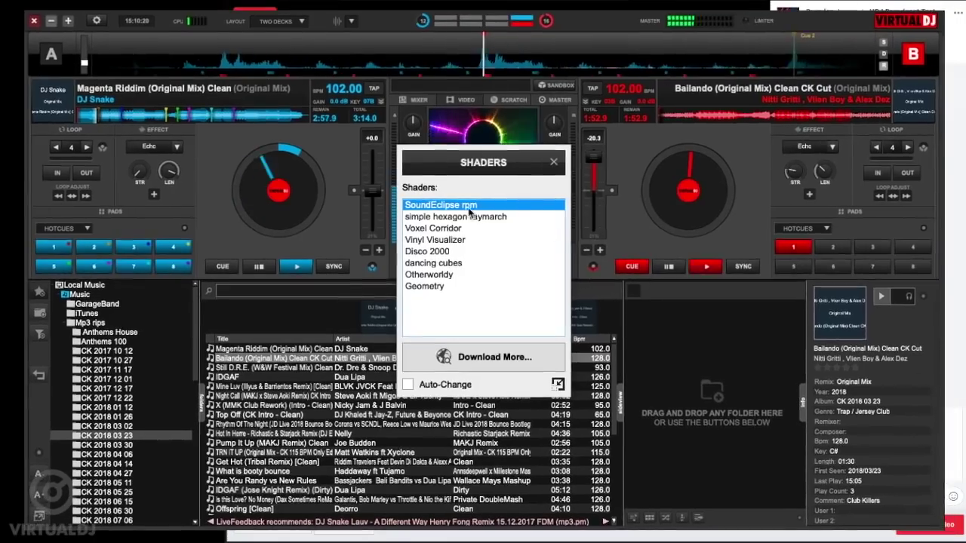
pyautogui.click(455, 215)
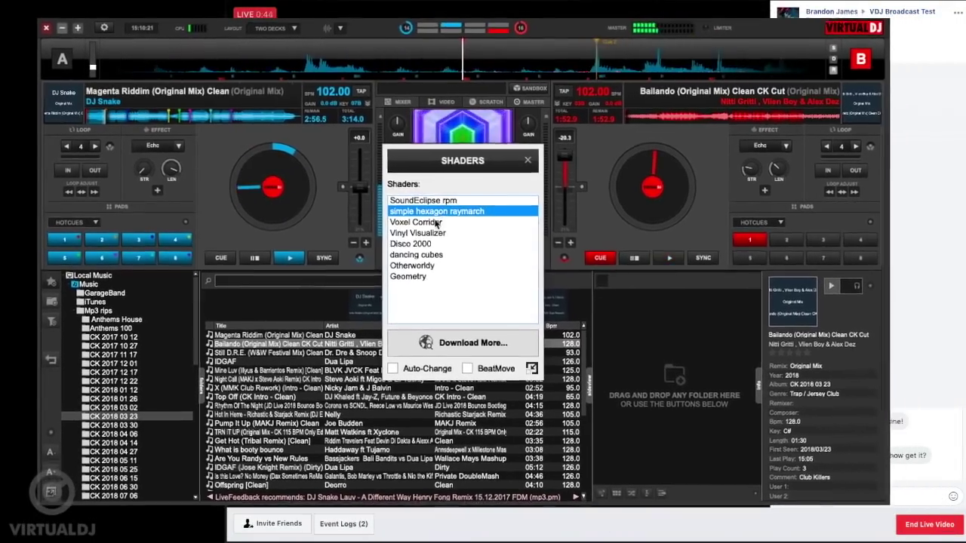
pyautogui.click(443, 226)
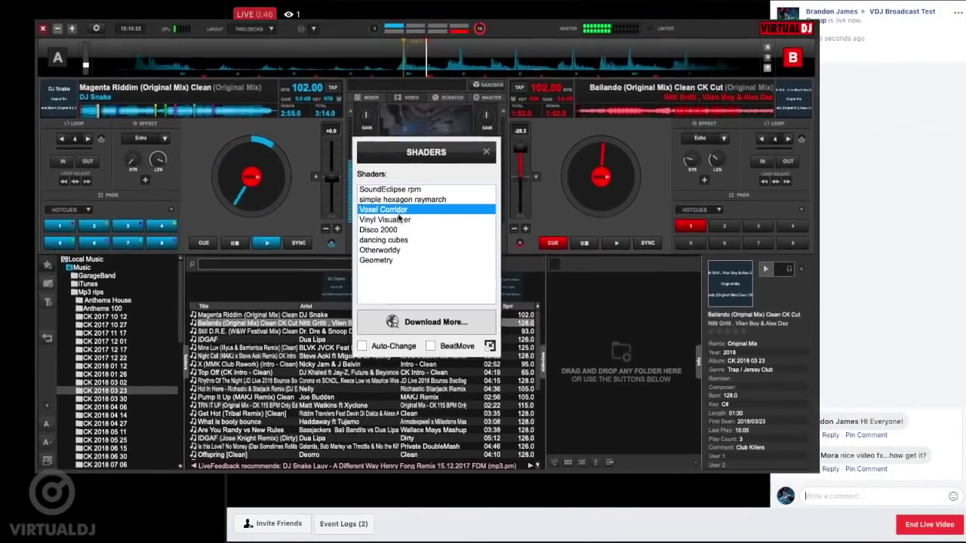
pyautogui.click(399, 219)
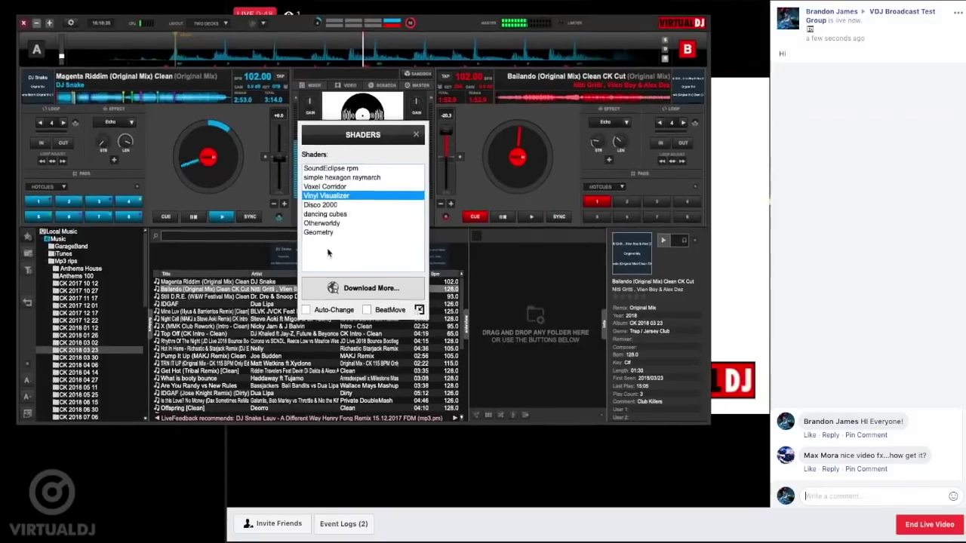
pyautogui.click(305, 309)
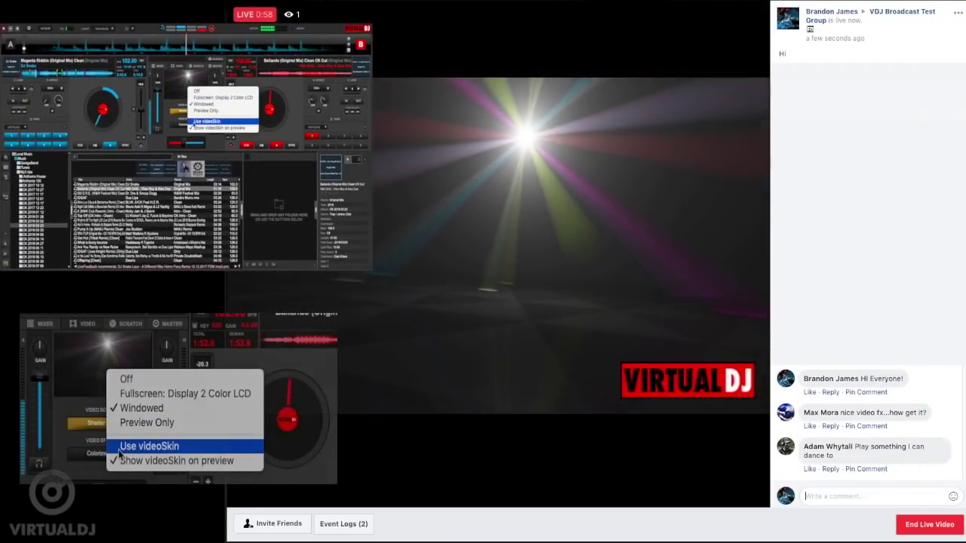
# Enable the videoSkin so track titles and jog-wheel graphics overlay the streamed visuals
pyautogui.click(193, 122)
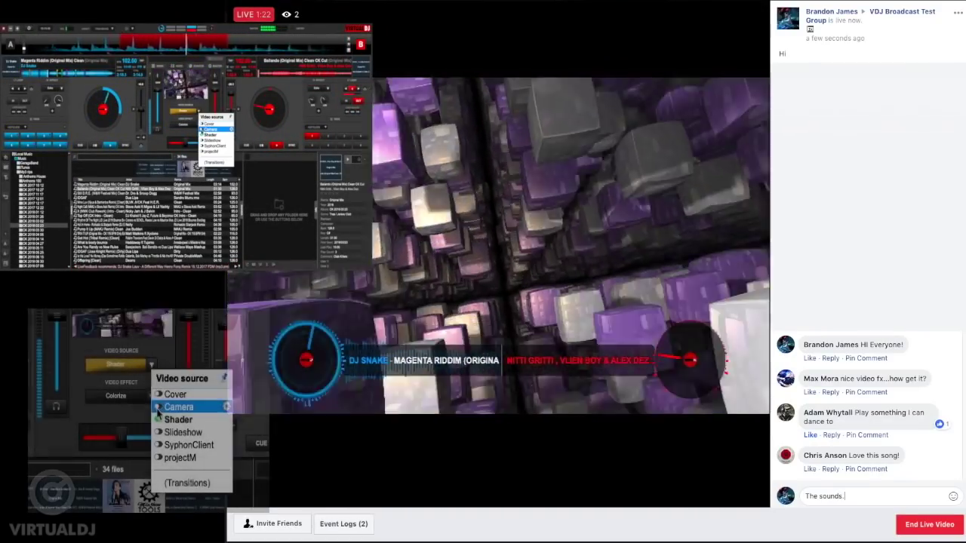
# Switch the video source to Camera and post the Facebook comment 'The sounds.. of silence!'
pyautogui.click(158, 412)
pyautogui.write('.')
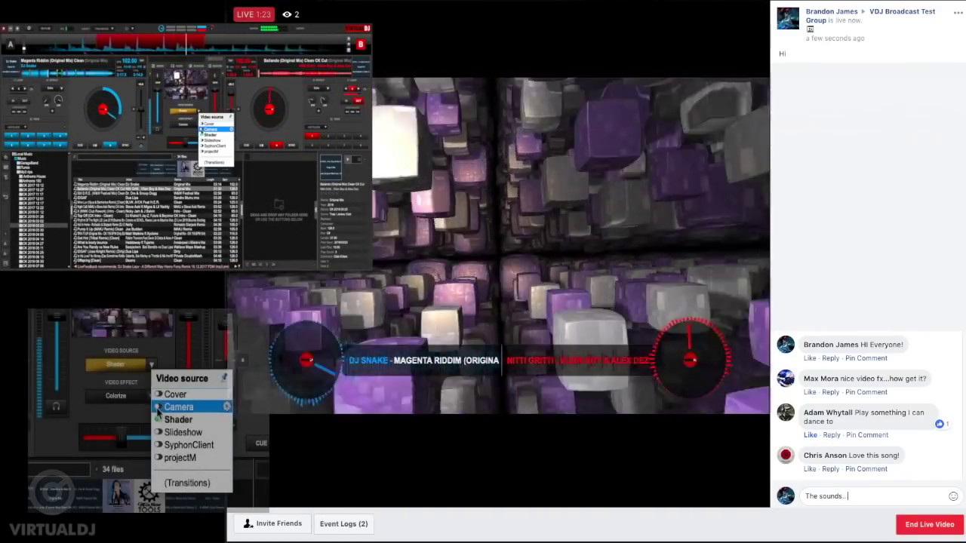
pyautogui.write(' of silence!')
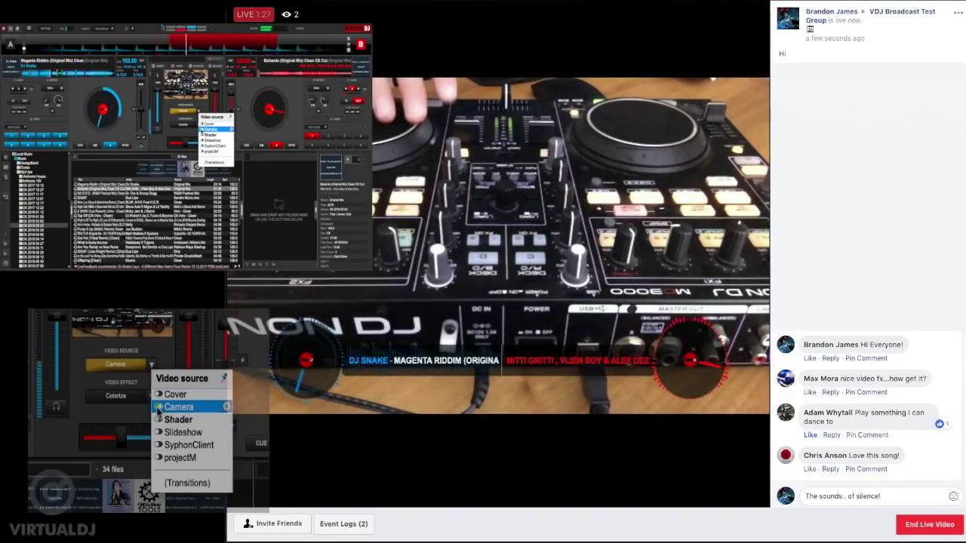
pyautogui.press('Return')
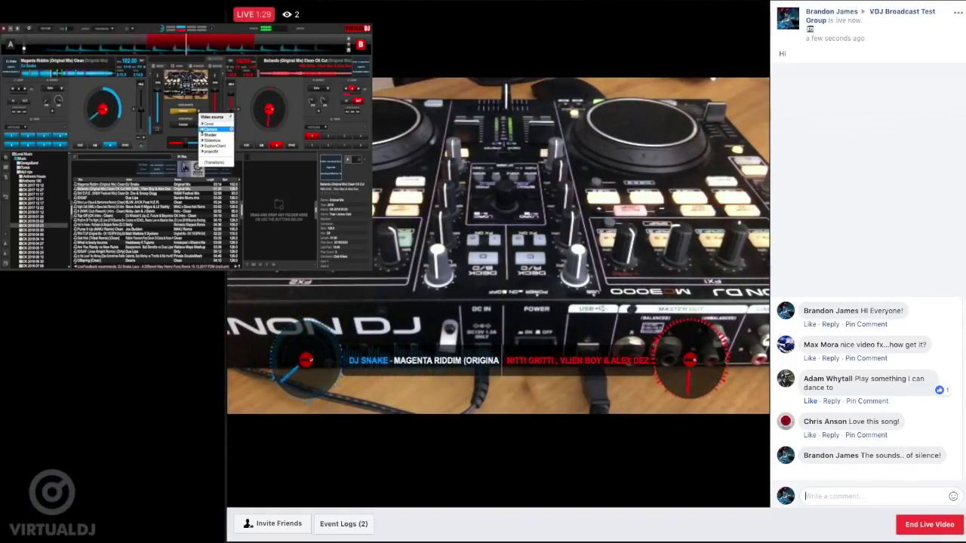